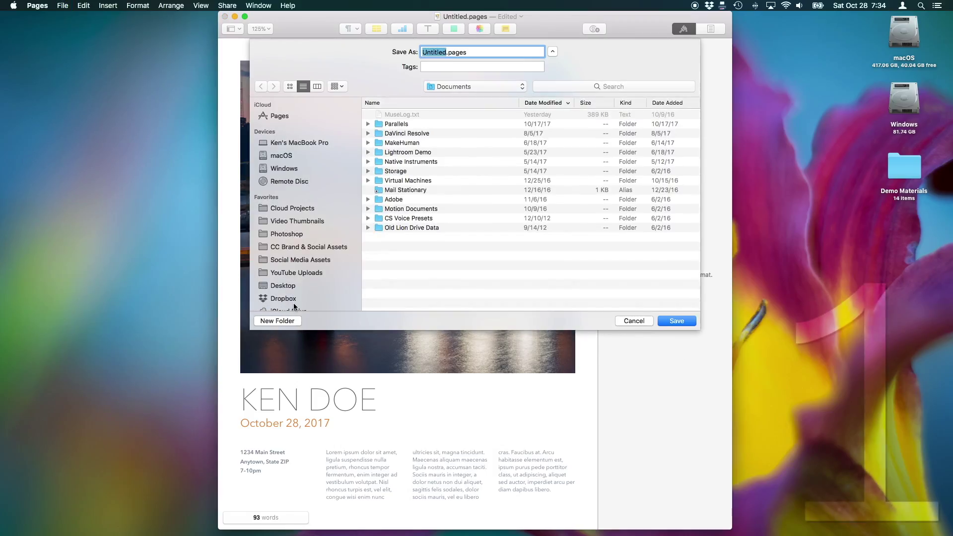
# Save the document as 'Ken Doe Report 1' in the Demo Materials folder.
pyautogui.moveTo(886, 168); pyautogui.dragTo(633, 193)
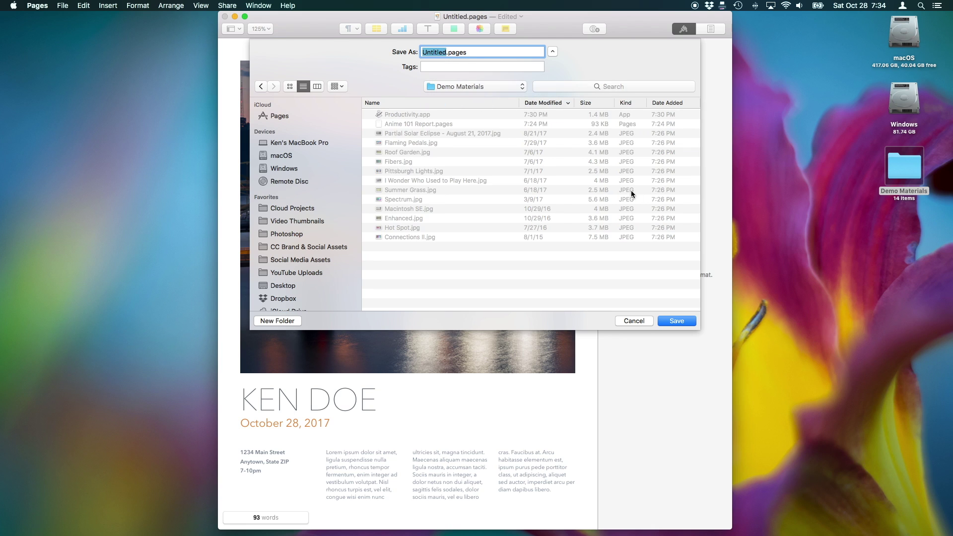
pyautogui.write('Ken Doe Report')
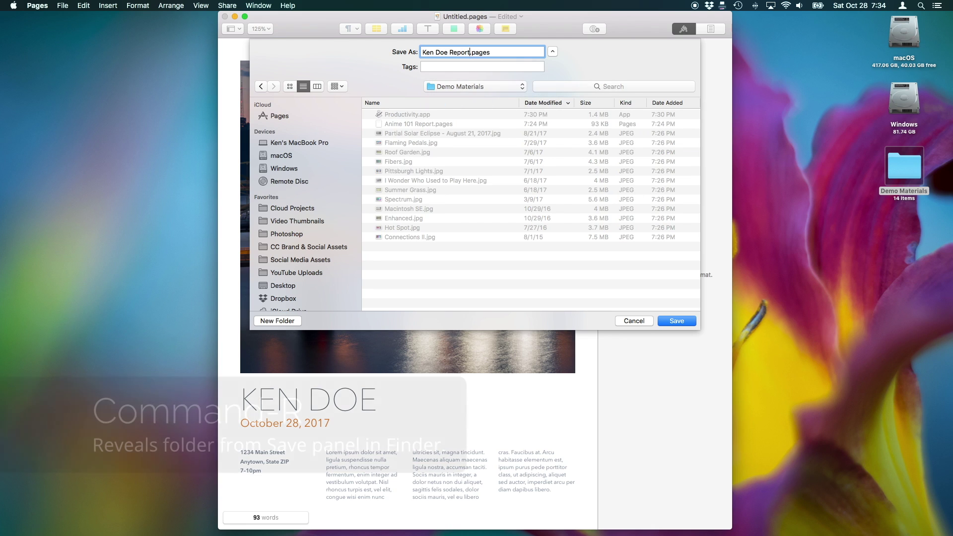
pyautogui.write(' 1')
pyautogui.press('Return')
# Reveal the saved report's folder in Finder, then delete the line under the subtitle.
pyautogui.press('alt+shift+super+s')
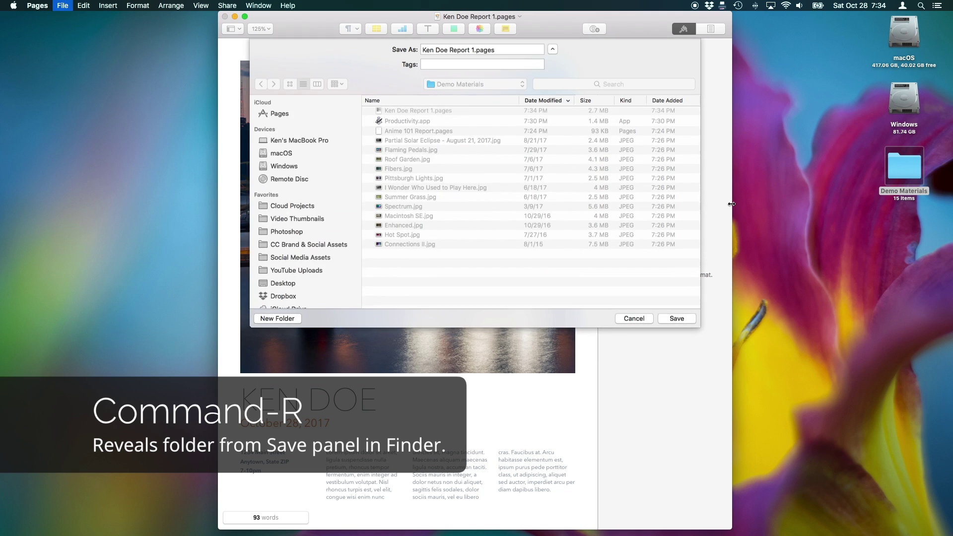
pyautogui.press('super+r')
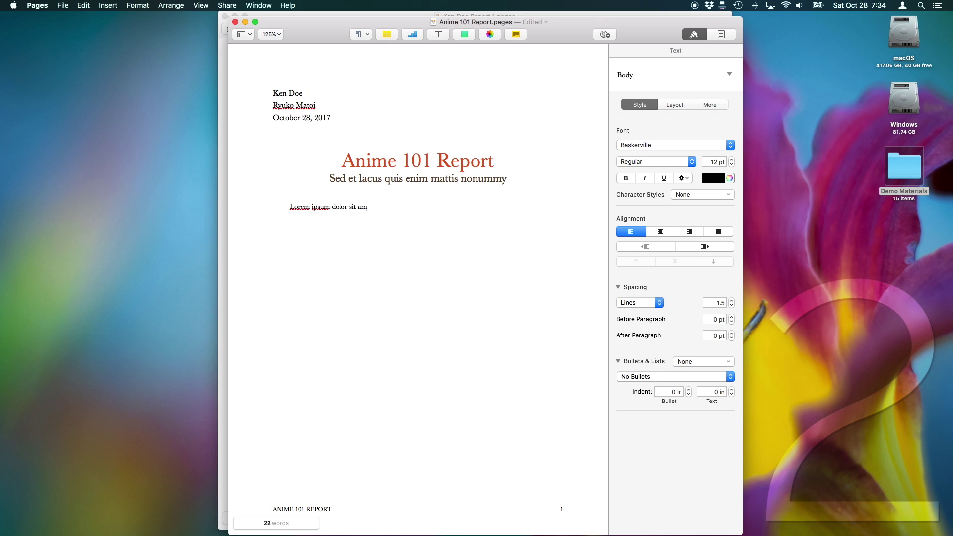
pyautogui.press('BackSpace')
pyautogui.press('BackSpace')
pyautogui.press('BackSpace')
pyautogui.press('BackSpace')
pyautogui.press('BackSpace')
pyautogui.press('BackSpace')
pyautogui.press('BackSpace')
pyautogui.press('BackSpace')
pyautogui.press('BackSpace')
pyautogui.press('BackSpace')
pyautogui.press('BackSpace')
pyautogui.press('BackSpace')
pyautogui.press('BackSpace')
pyautogui.press('BackSpace')
pyautogui.press('BackSpace')
pyautogui.press('BackSpace')
pyautogui.press('BackSpace')
pyautogui.press('BackSpace')
pyautogui.press('BackSpace')
pyautogui.press('BackSpace')
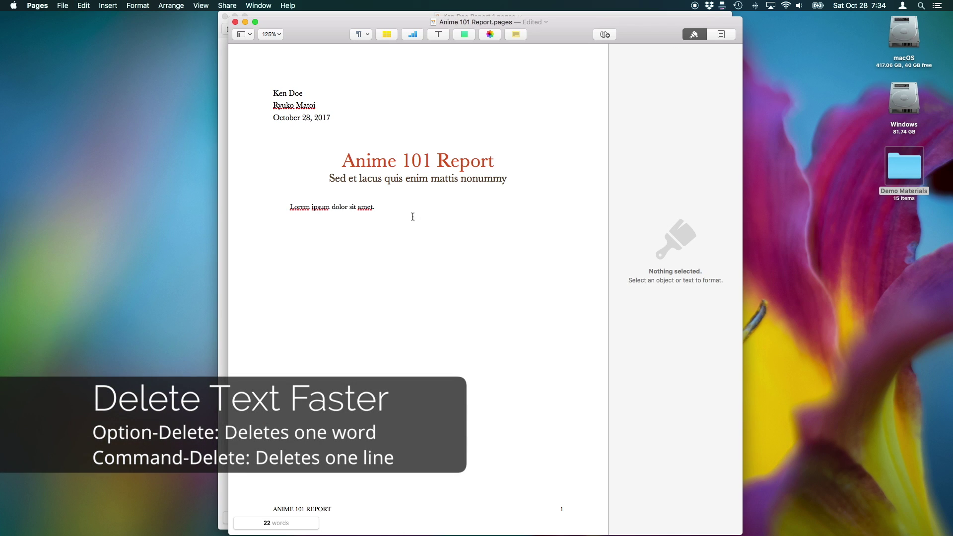
# Delete the Lorem ipsum line with Command-Delete and restore it with undo.
pyautogui.click(412, 225)
pyautogui.press('super+z')
pyautogui.press('super+z')
pyautogui.press('super+z')
pyautogui.press('super+z')
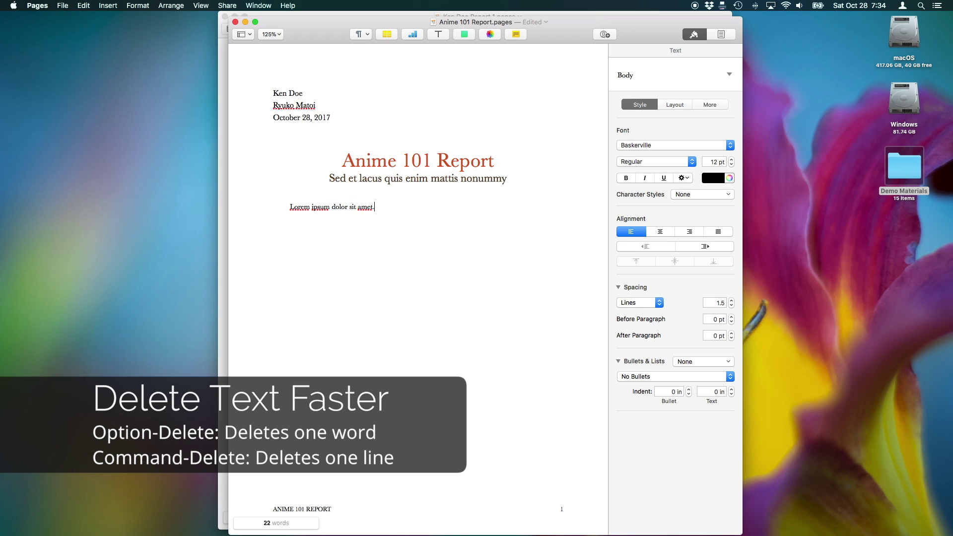
pyautogui.press('super+BackSpace')
pyautogui.press('super+z')
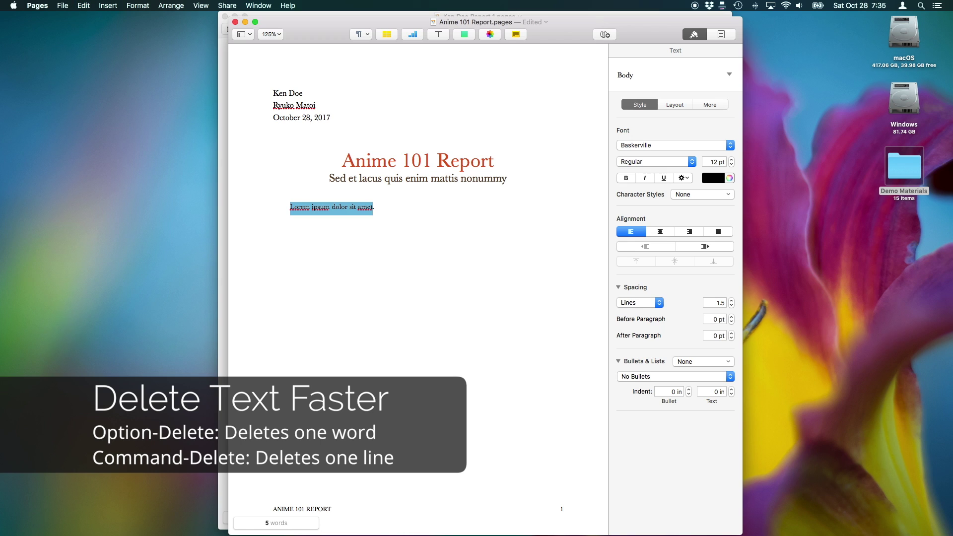
# Try word-by-word and whole-line selections on the Lorem line, deselect, then quit Pages.
pyautogui.hotkey('alt', 'shift', 'Left')
pyautogui.hotkey('alt', 'shift', 'Left')
pyautogui.hotkey('alt', 'shift', 'Left')
pyautogui.hotkey('alt', 'shift', 'Left')
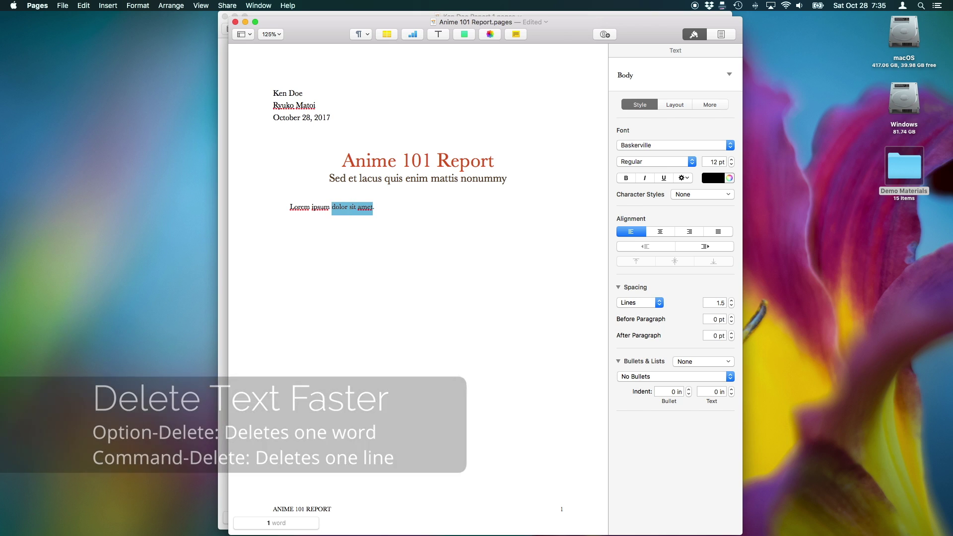
pyautogui.press('Right')
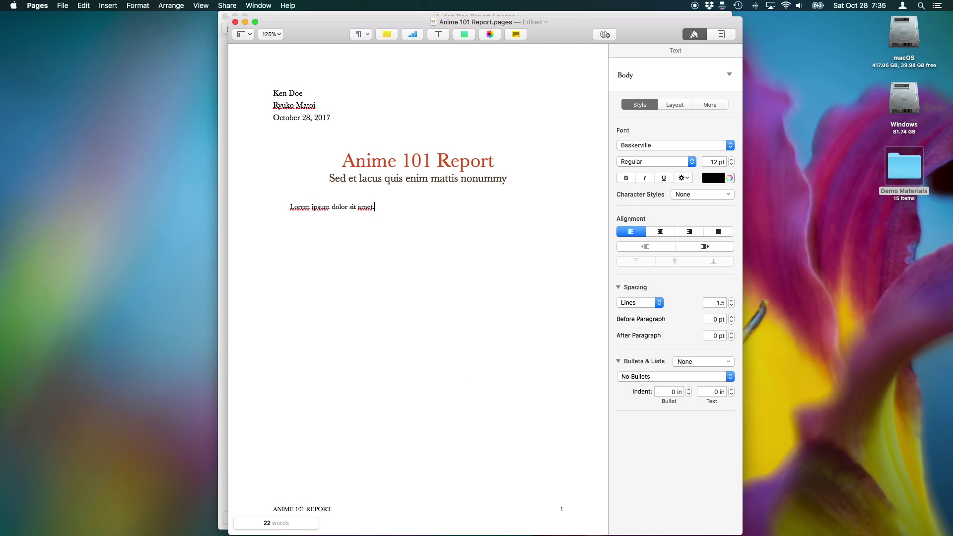
pyautogui.hotkey('alt', 'shift', 'Left')
pyautogui.hotkey('alt', 'shift', 'Left')
pyautogui.hotkey('alt', 'shift', 'Left')
pyautogui.hotkey('alt', 'shift', 'Left')
pyautogui.hotkey('alt', 'shift', 'Left')
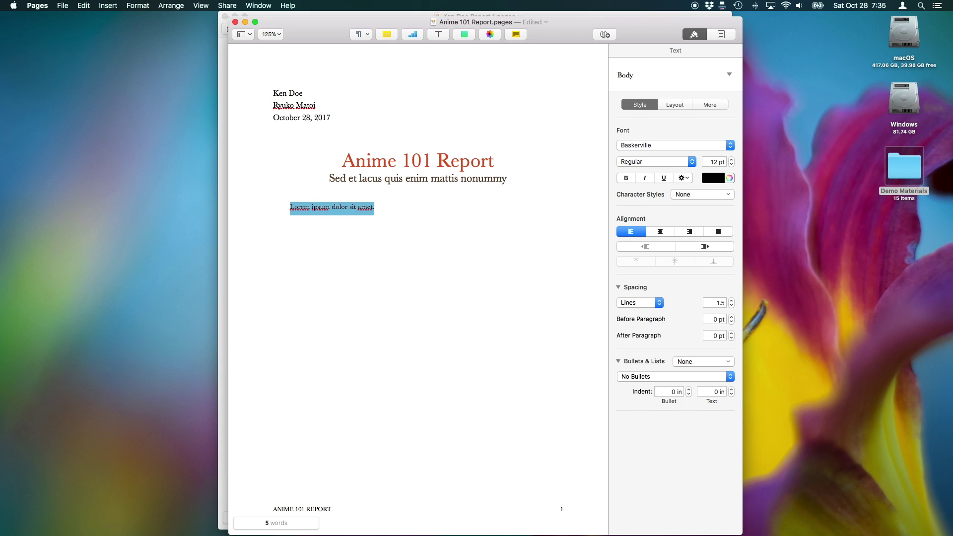
pyautogui.press('Right')
pyautogui.press('super+shift+Left')
pyautogui.press('super+shift+Up')
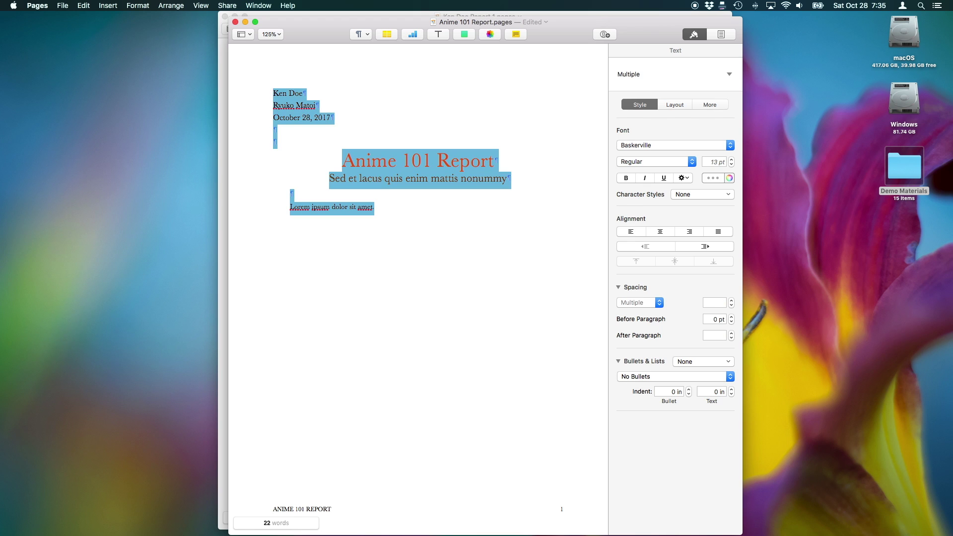
pyautogui.press('Right')
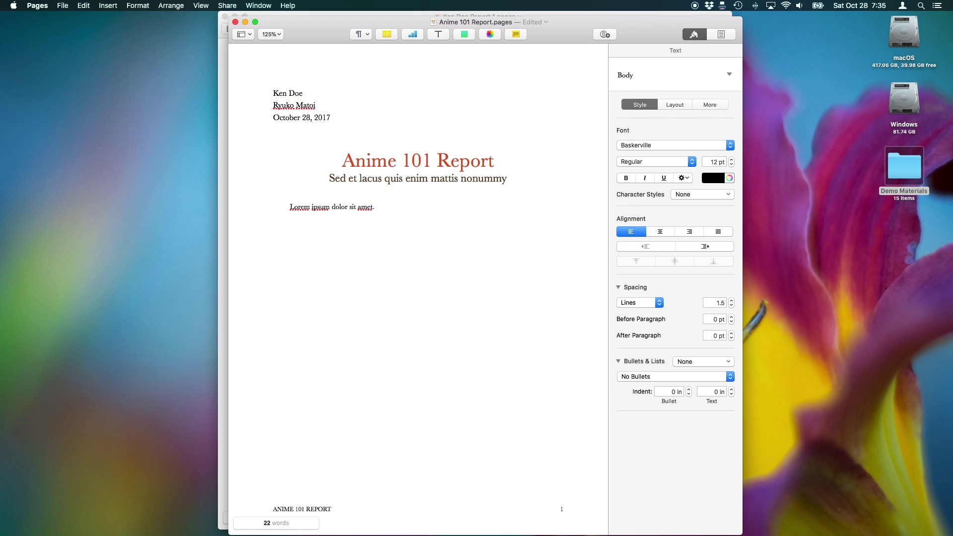
pyautogui.press('super+q')
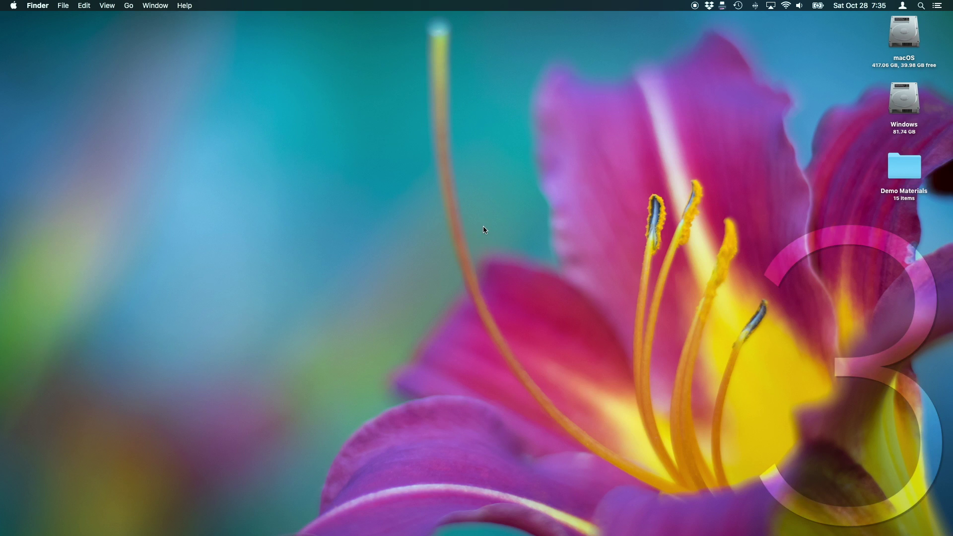
# Visit the Displays, Mission Control and Sound panes, then return to Show All with Command-L.
pyautogui.hotkey('alt', 'F2')
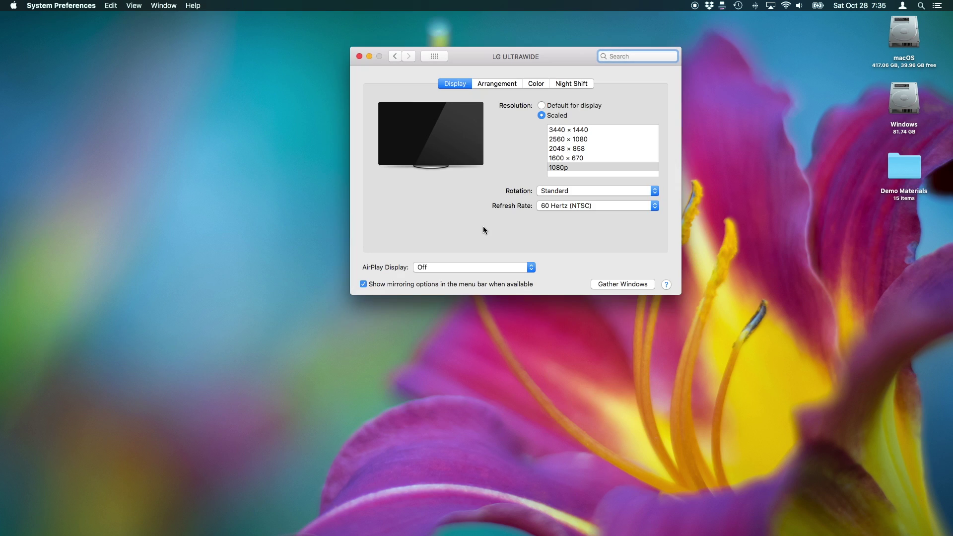
pyautogui.hotkey('alt', 'F3')
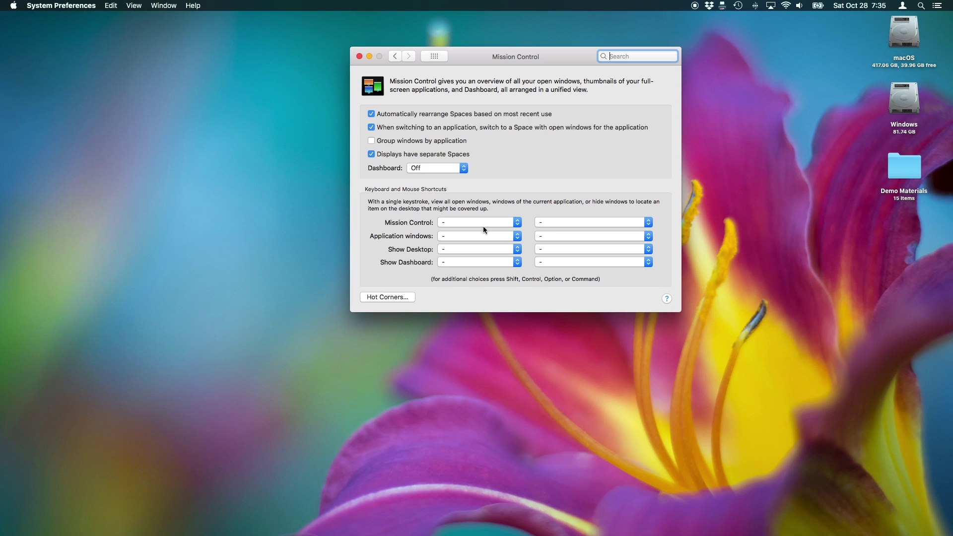
pyautogui.hotkey('alt', 'F12')
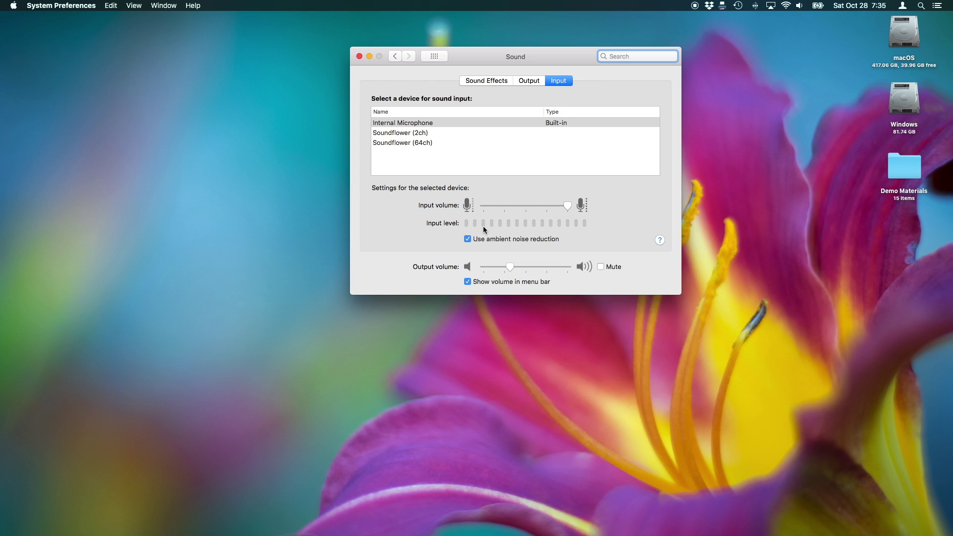
pyautogui.press('super+l')
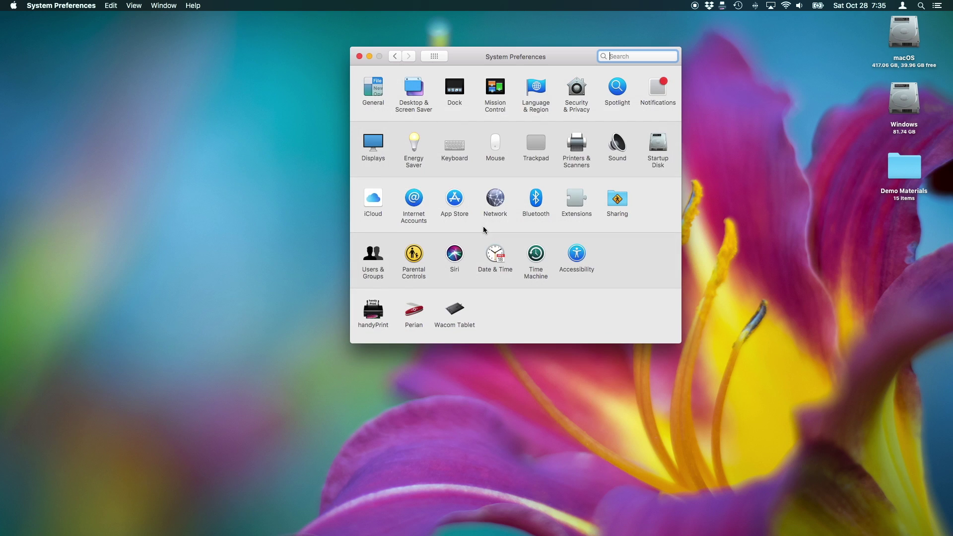
# Quit System Preferences and open a new private Safari window with a new tab.
pyautogui.press('super+q')
pyautogui.press('super+shift+n')
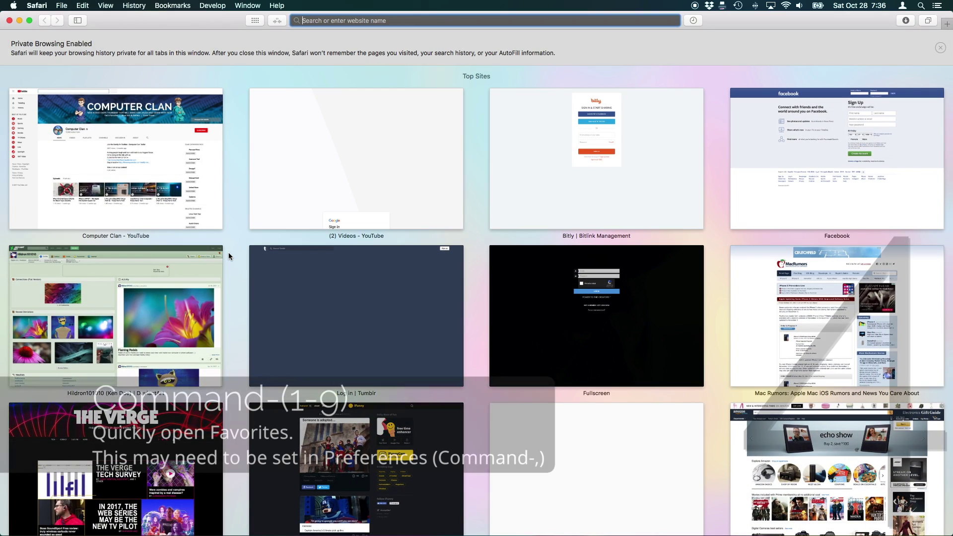
pyautogui.press('super+t')
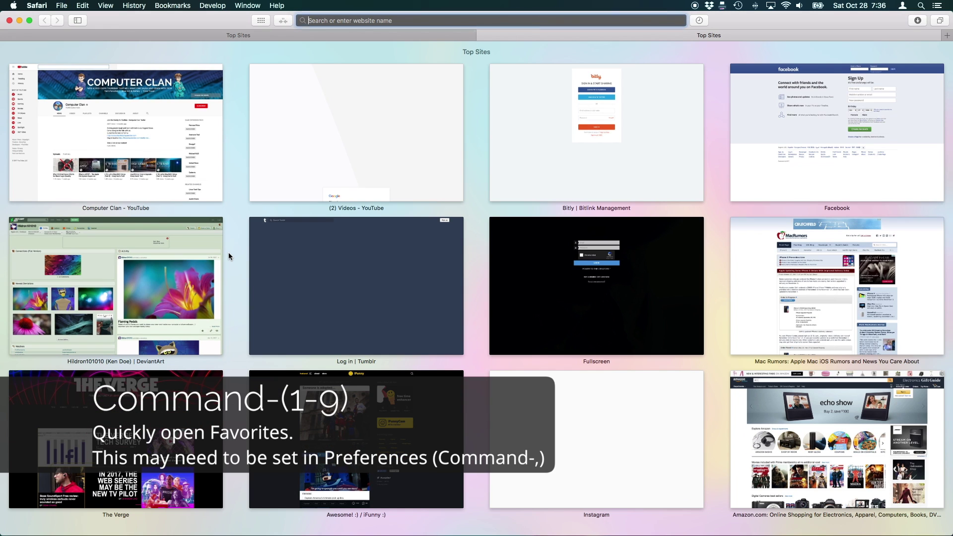
# Open the YouTube Channel, Facebook, MacRumors and The Verge favorites, then cycle tabs to Facebook.
pyautogui.press('super+1')
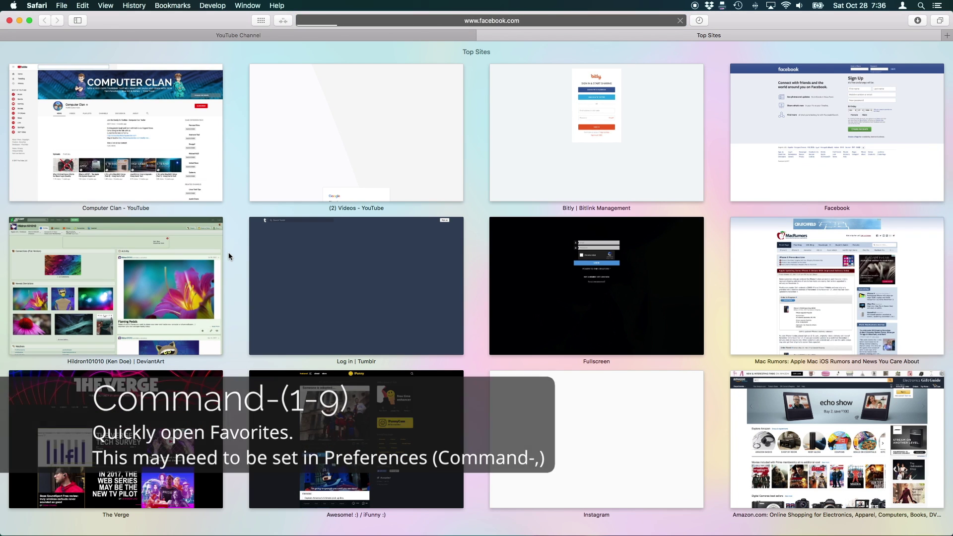
pyautogui.press('super+2')
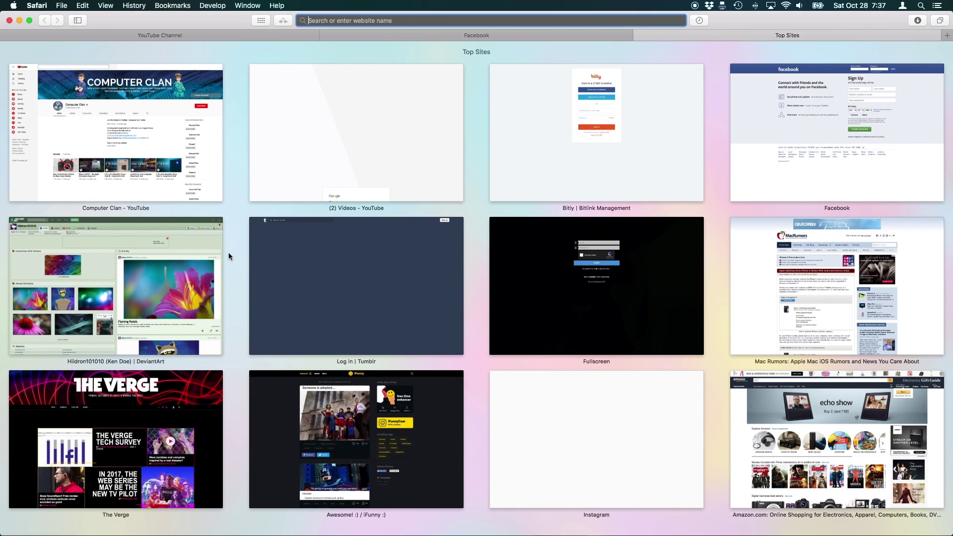
pyautogui.press('super+3')
pyautogui.press('super+4')
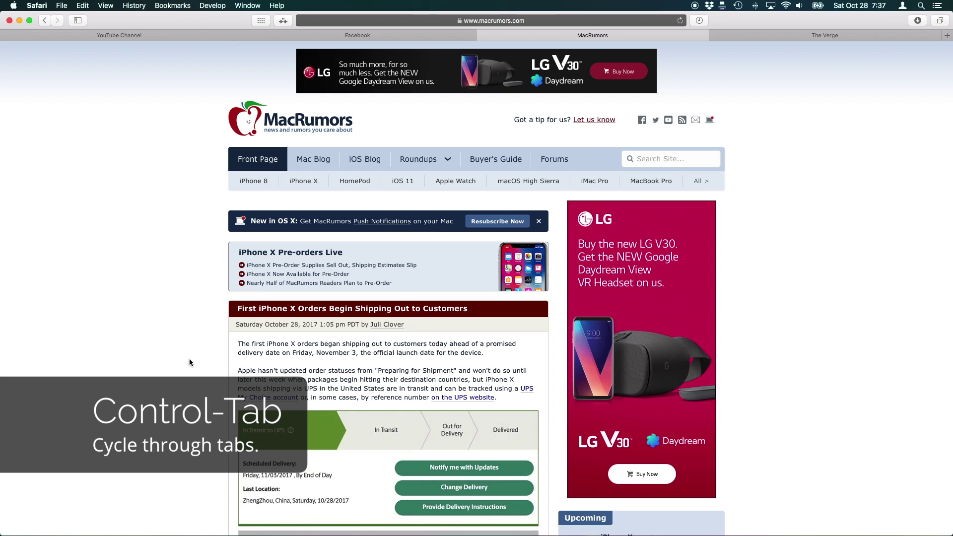
pyautogui.hotkey('ctrl', 'Tab')
pyautogui.hotkey('ctrl', 'Tab')
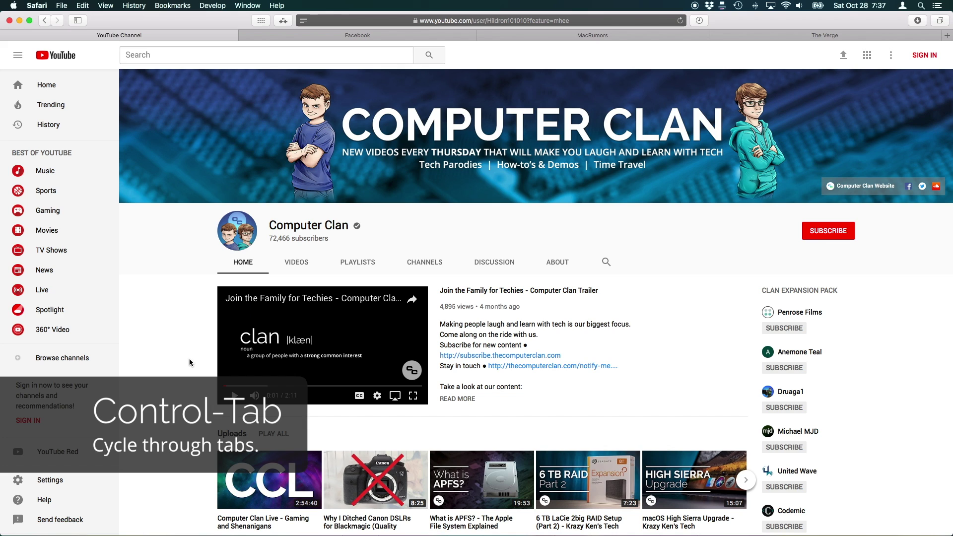
pyautogui.hotkey('ctrl', 'Tab')
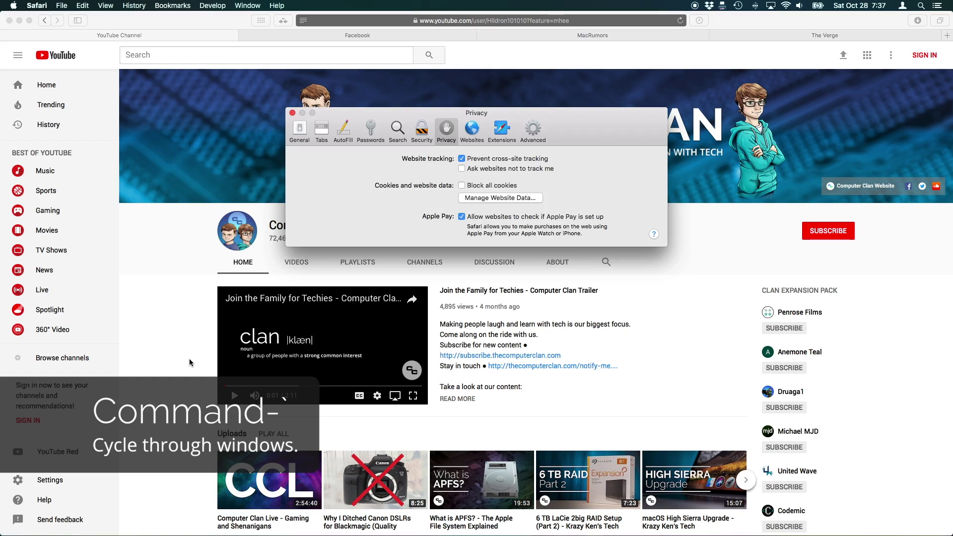
# Cycle through the YouTube, The Verge and apple.com windows, then close all Safari windows at once.
pyautogui.press('super+grave')
pyautogui.press('super+grave')
pyautogui.press('super+grave')
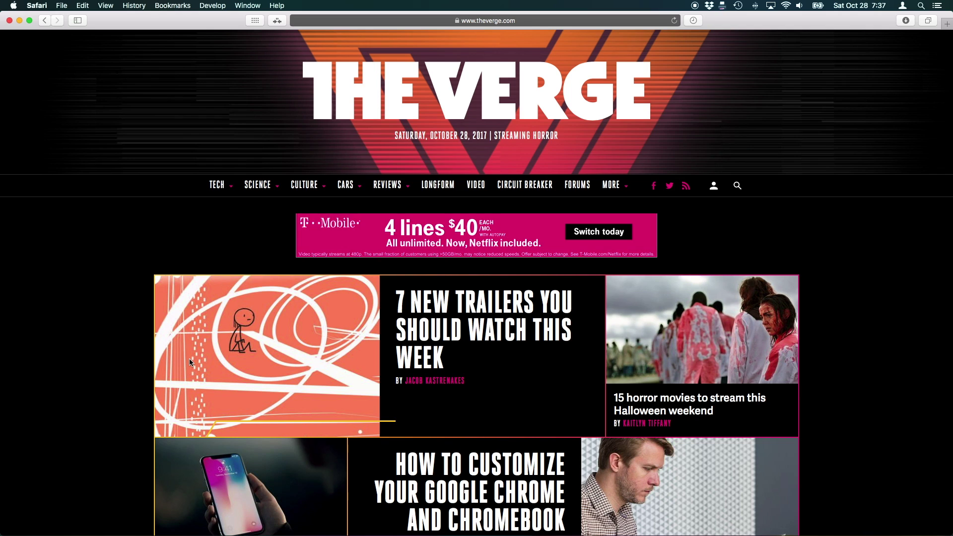
pyautogui.press('super+grave')
pyautogui.press('super+grave')
pyautogui.press('super+grave')
pyautogui.press('super+grave')
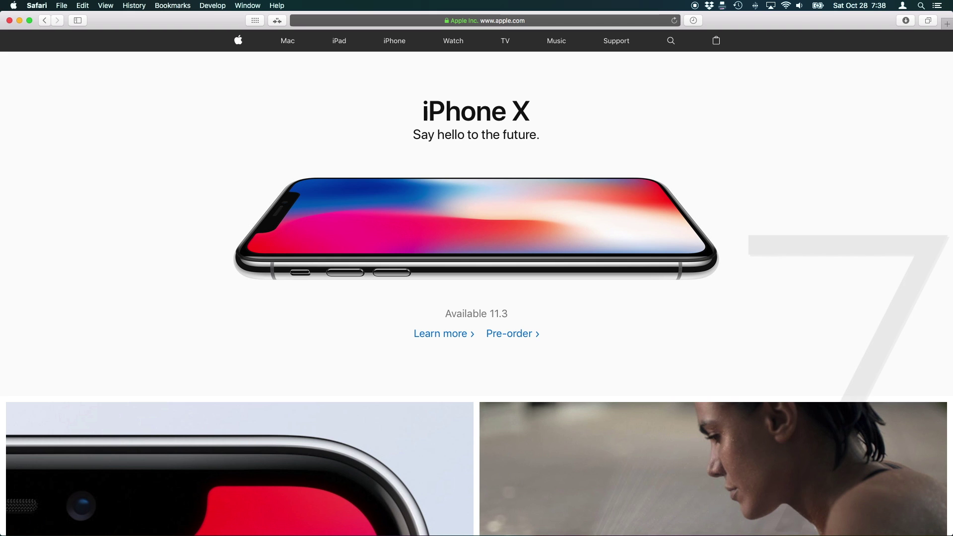
pyautogui.press('super+grave')
pyautogui.press('super+grave')
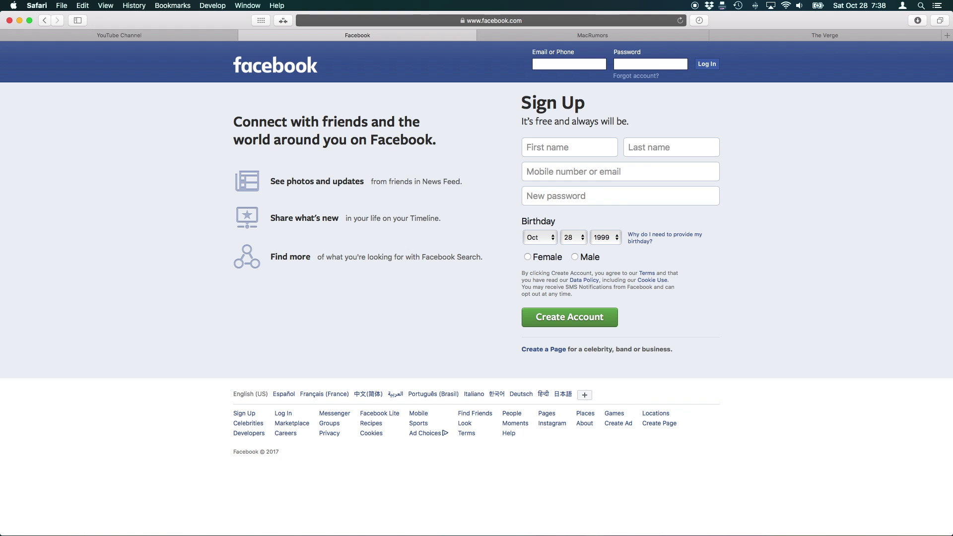
pyautogui.hotkey('ctrl', 'shift', 'Tab')
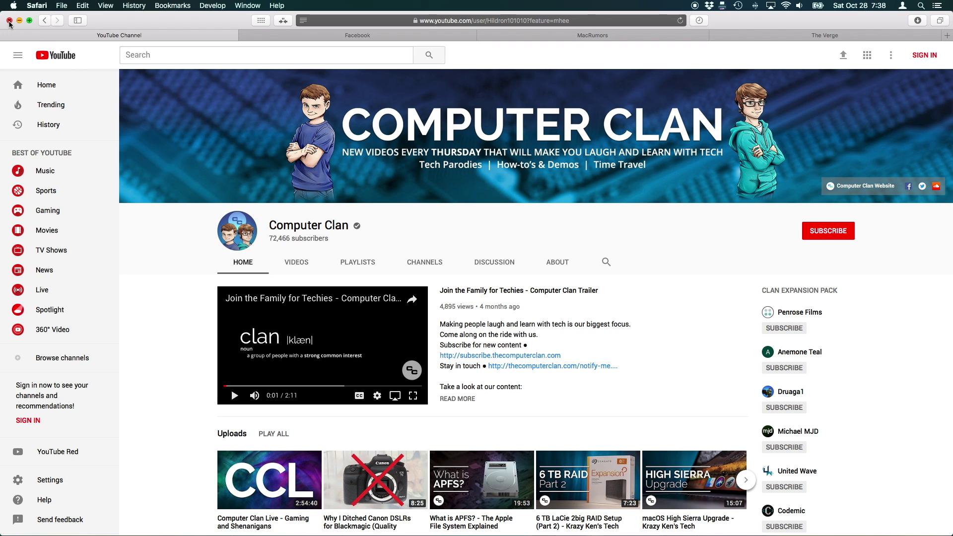
pyautogui.press('super+alt+w')
# Close all stacked Cloud Projects Finder windows with the Option-revealed Close All command.
pyautogui.click(175, 196)
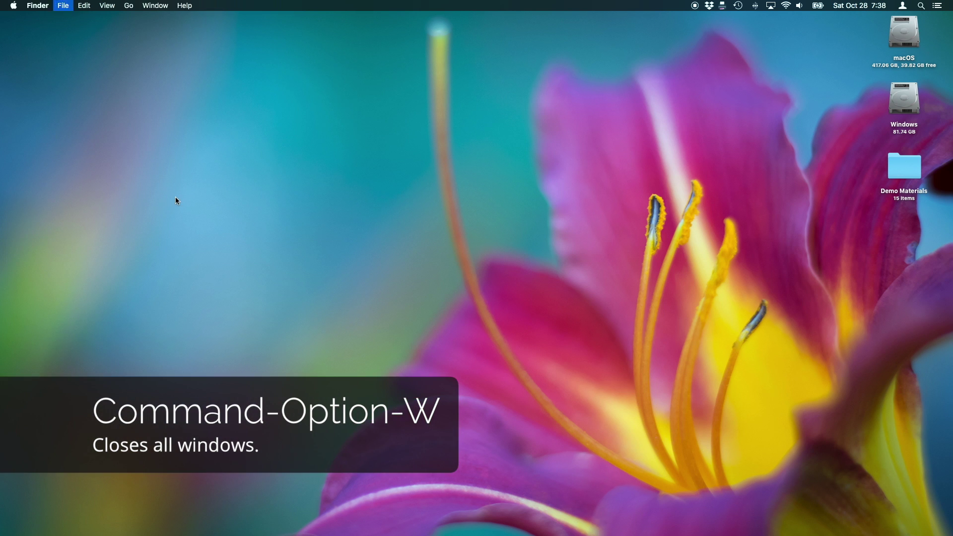
pyautogui.click(63, 5)
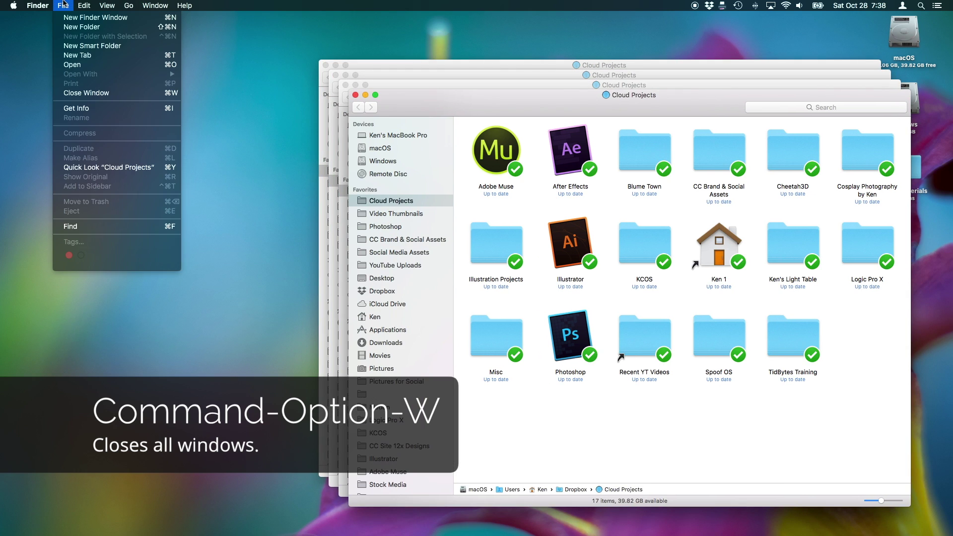
pyautogui.press('alt')
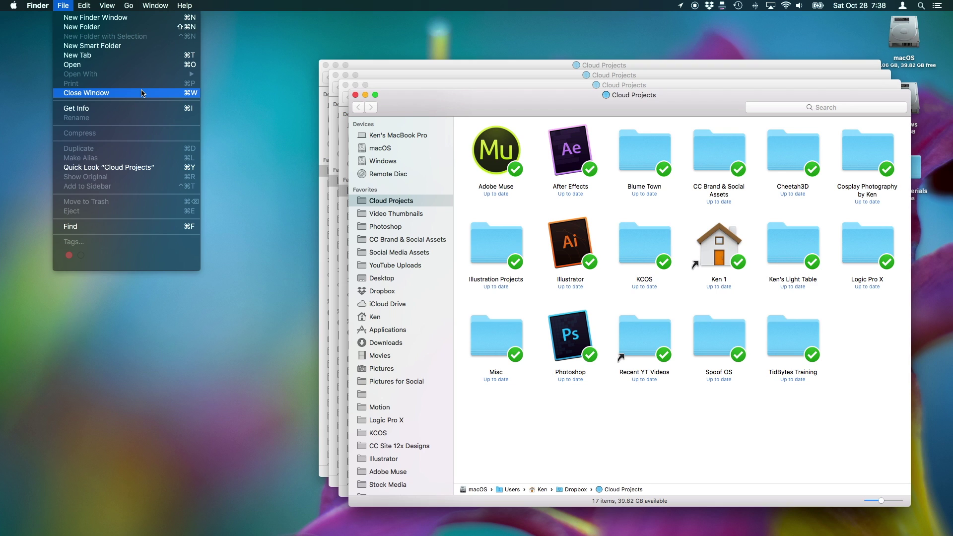
pyautogui.press('alt')
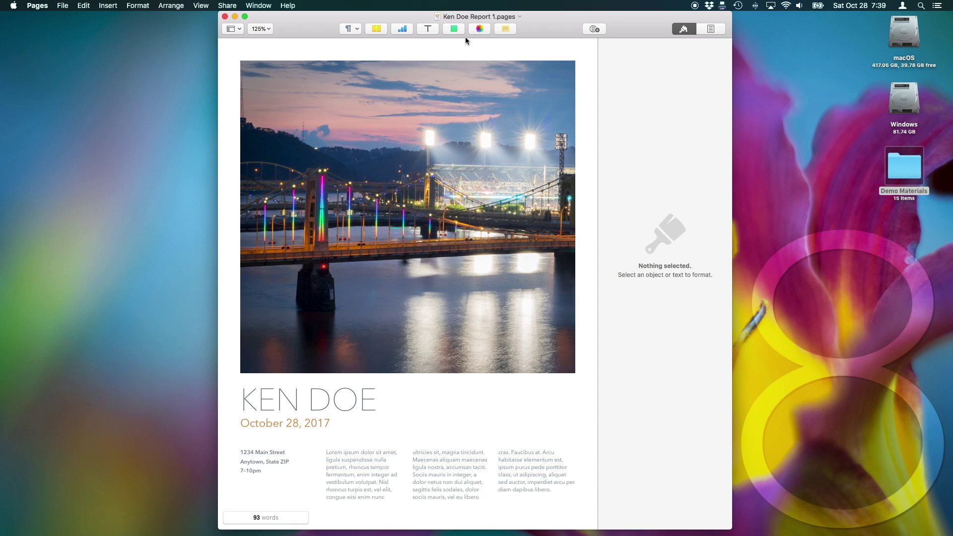
# Drag the report's proxy icon to the desktop and open Demo Materials from the title path menu.
pyautogui.moveTo(437, 17); pyautogui.dragTo(813, 213)
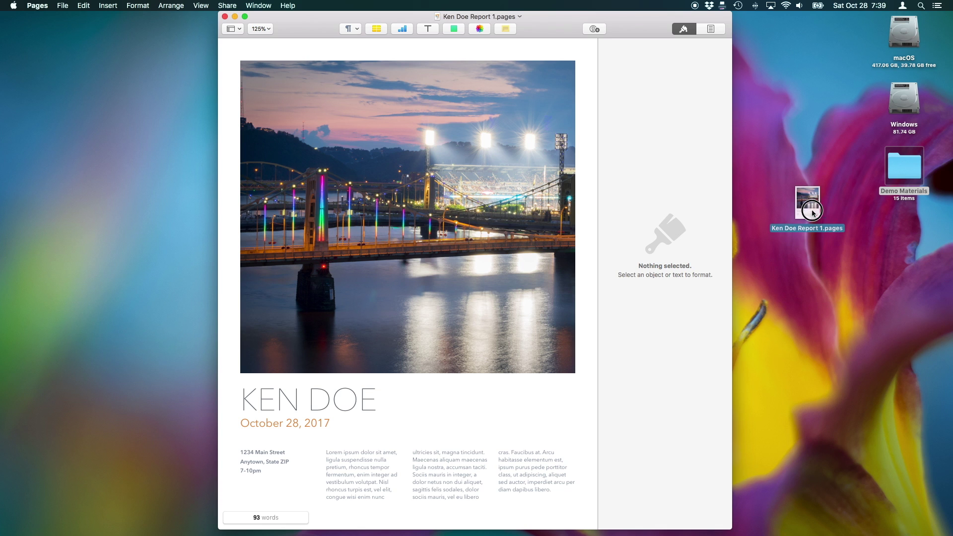
pyautogui.keyDown('super'); pyautogui.click(452, 18); pyautogui.keyUp('super')
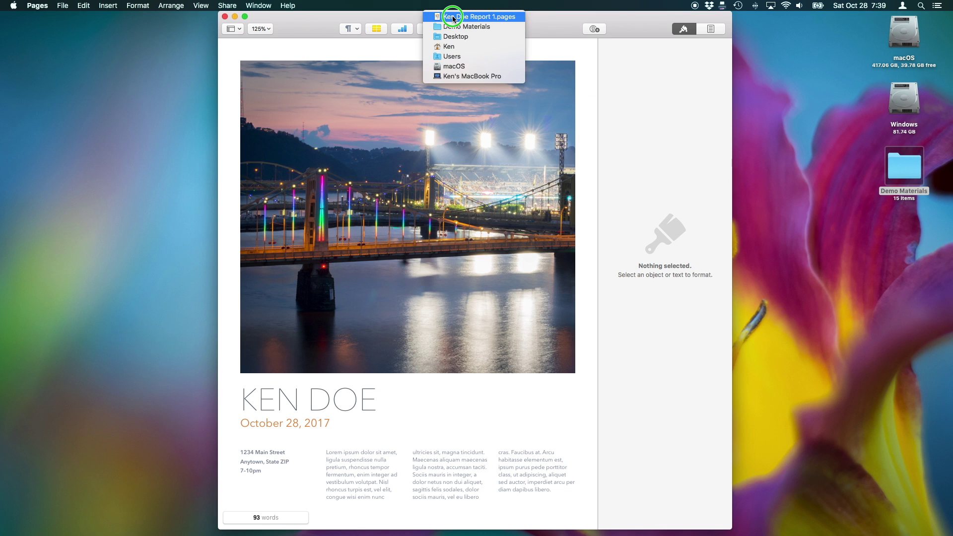
pyautogui.click(467, 28)
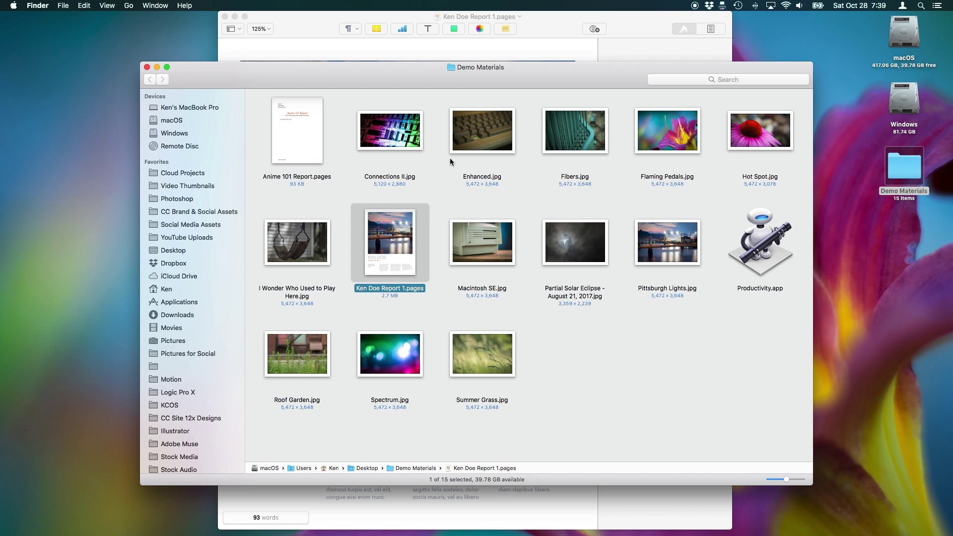
pyautogui.keyDown('super'); pyautogui.click(476, 69); pyautogui.keyUp('super')
# Select the KEN DOE title and bridge photo, then search Help for 'grou' to find Group.
pyautogui.click(475, 87)
pyautogui.press('super+h')
pyautogui.click(300, 392)
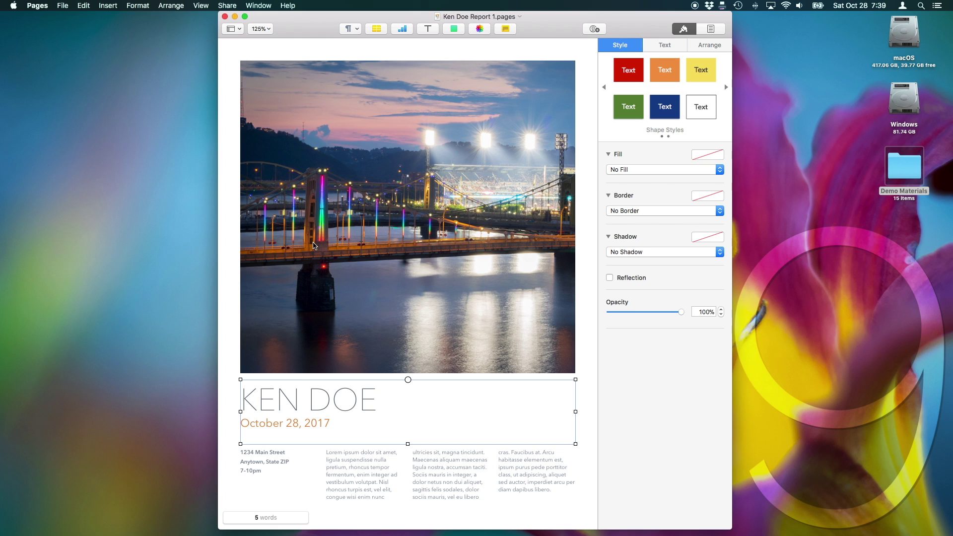
pyautogui.keyDown('shift'); pyautogui.click(314, 226); pyautogui.keyUp('shift')
pyautogui.press('super+shift+slash')
pyautogui.write('group')
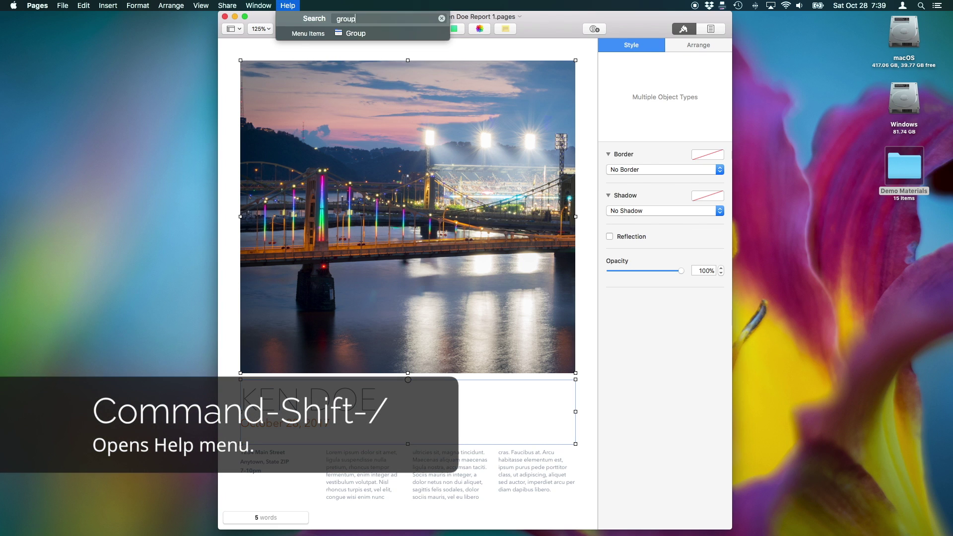
pyautogui.moveTo(300, 38)
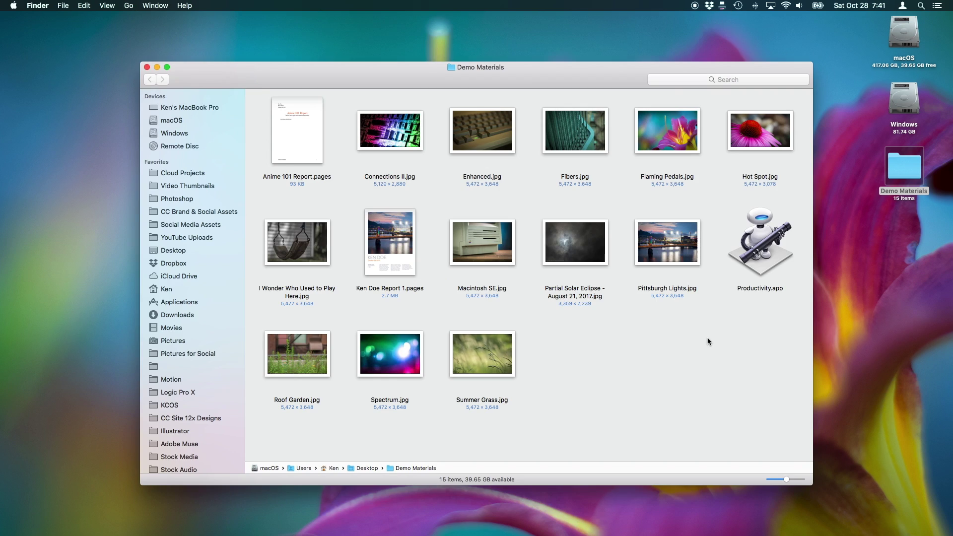
# Cycle Demo Materials through list, column and Cover Flow views, browsing the Cover Flow.
pyautogui.press('super+2')
pyautogui.press('super+3')
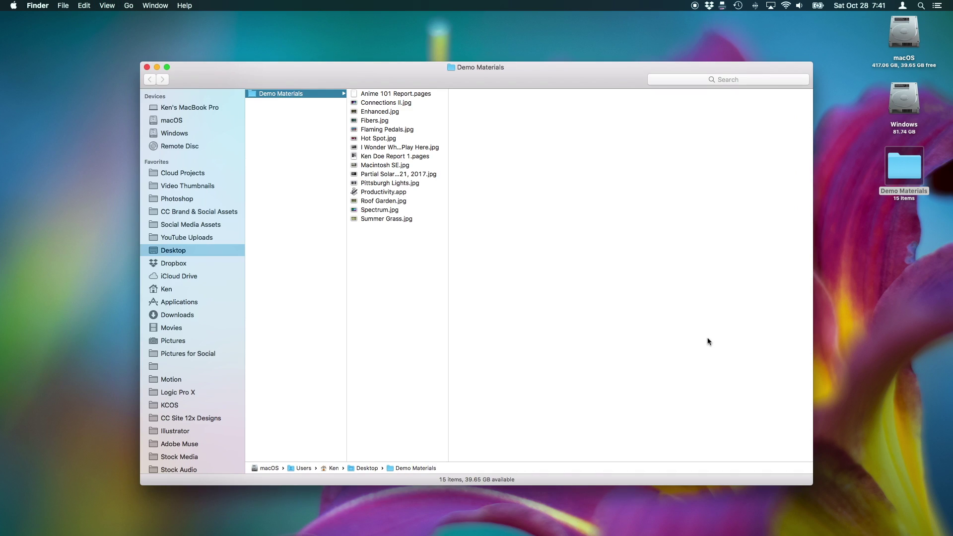
pyautogui.press('super+4')
pyautogui.hscroll(10, 642, 240)
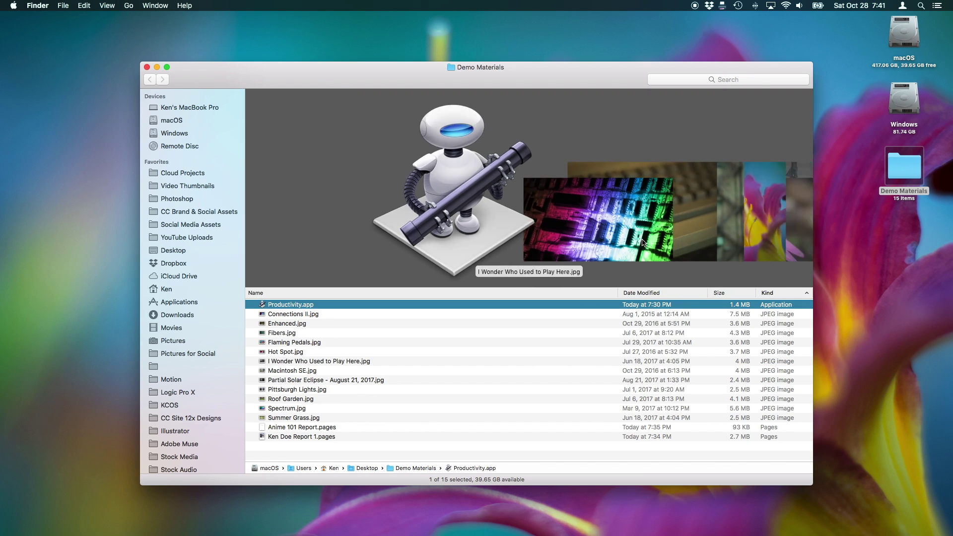
pyautogui.hscroll(-10, 642, 239)
pyautogui.click(616, 448)
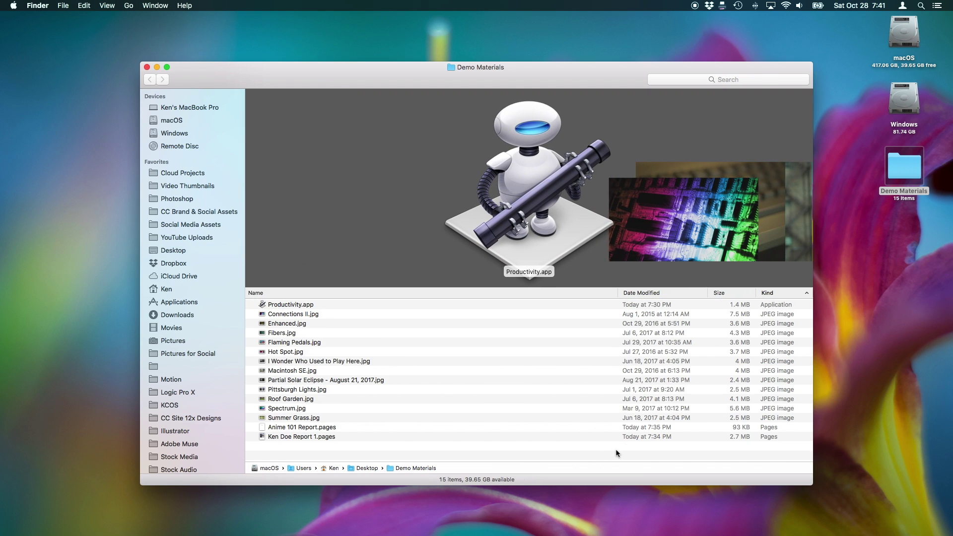
# Return to list view, sort by Kind, and select the twelve JPEG rows.
pyautogui.press('super+3')
pyautogui.press('super+2')
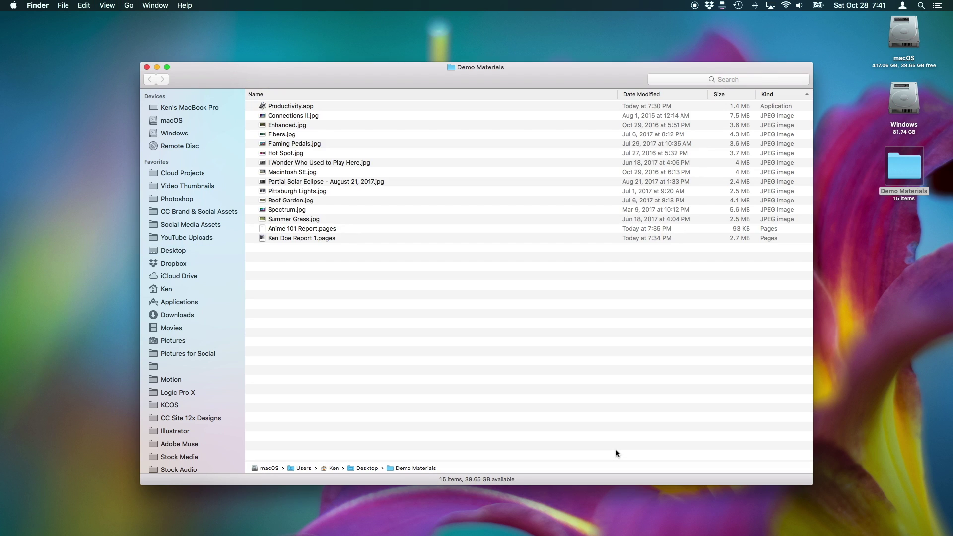
pyautogui.click(789, 95)
pyautogui.moveTo(803, 124); pyautogui.dragTo(800, 229)
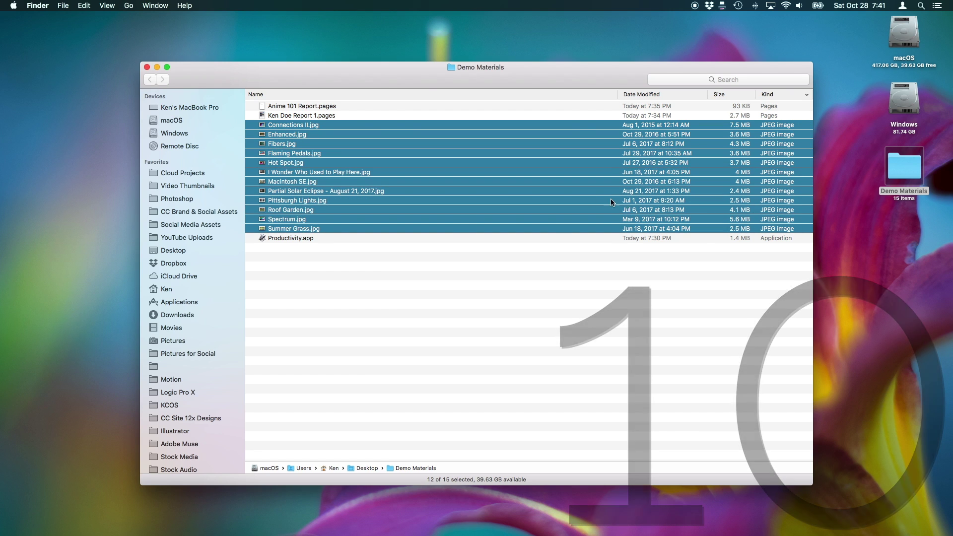
# Batch-rename the twelve selected JPEGs to Photo1.jpg through Photo12.jpg via Rename 12 Items.
pyautogui.press('super+1')
pyautogui.rightClick(471, 240)
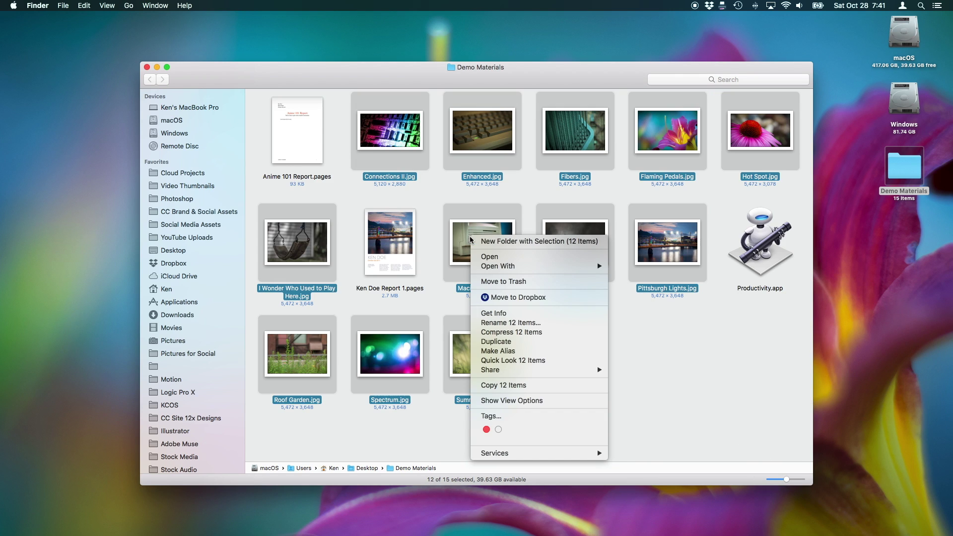
pyautogui.click(491, 323)
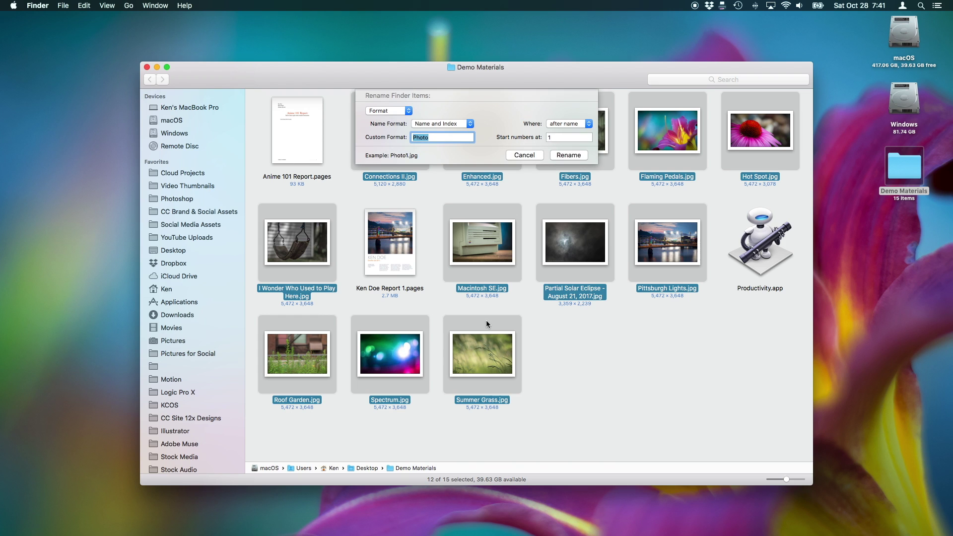
pyautogui.click(568, 155)
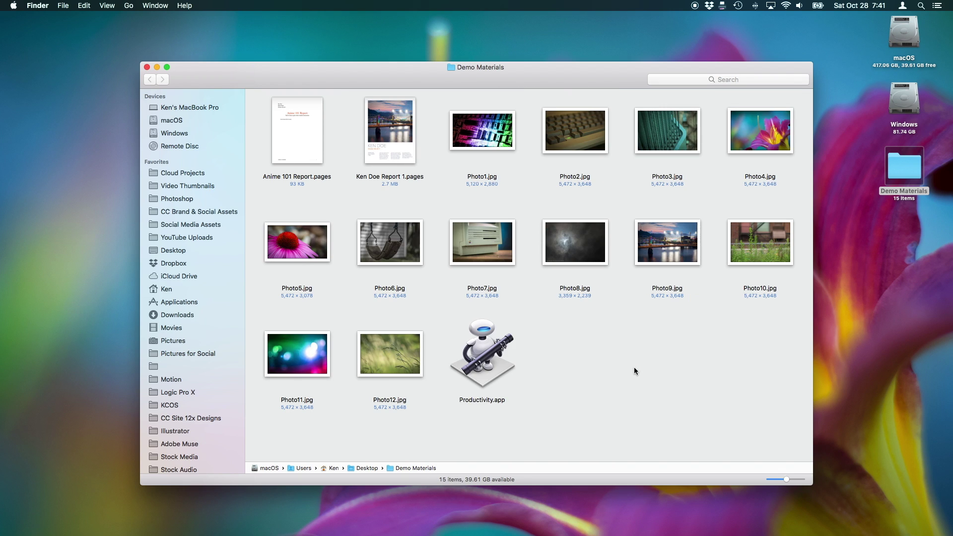
# Undo the batch rename, run Productivity.app, open the report in Pages, and inspect its Launch Application actions.
pyautogui.press('super+z')
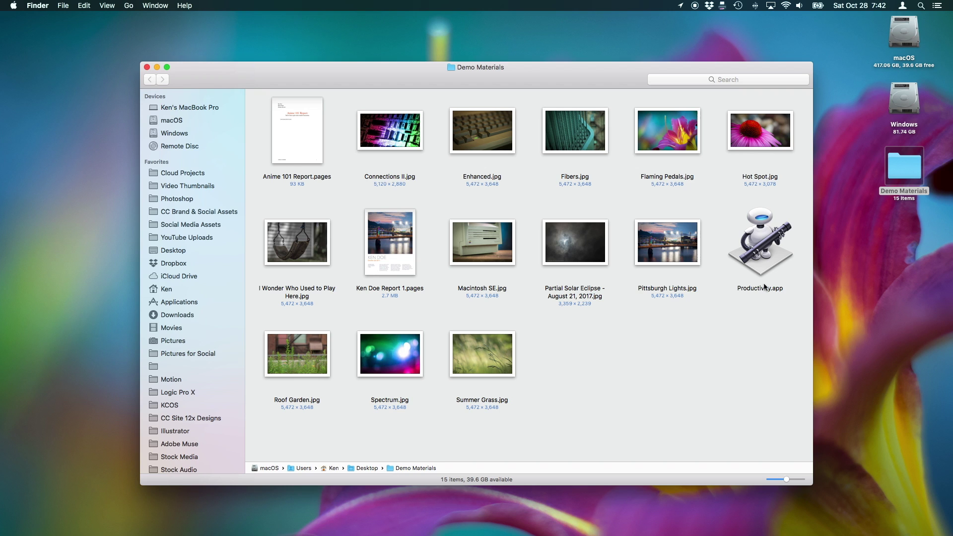
pyautogui.doubleClick(766, 242)
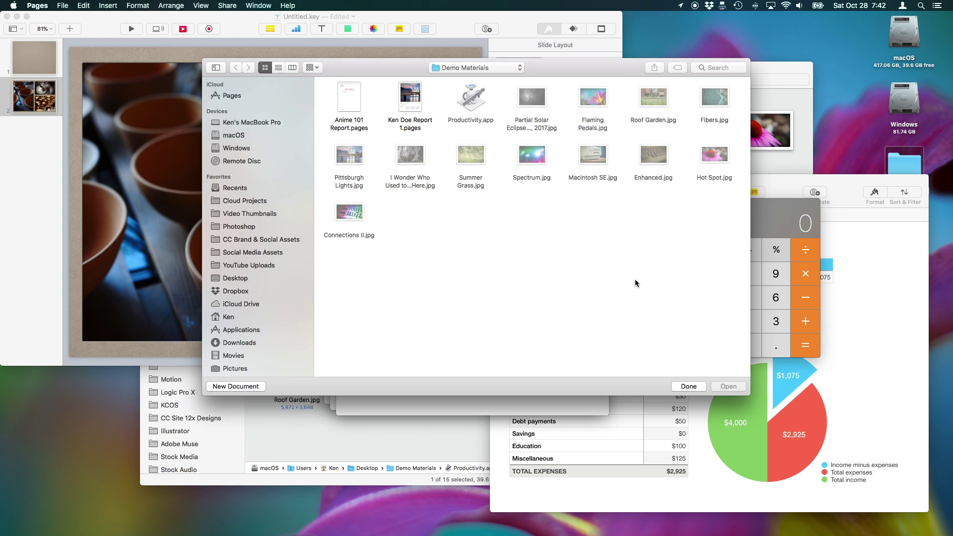
pyautogui.doubleClick(408, 96)
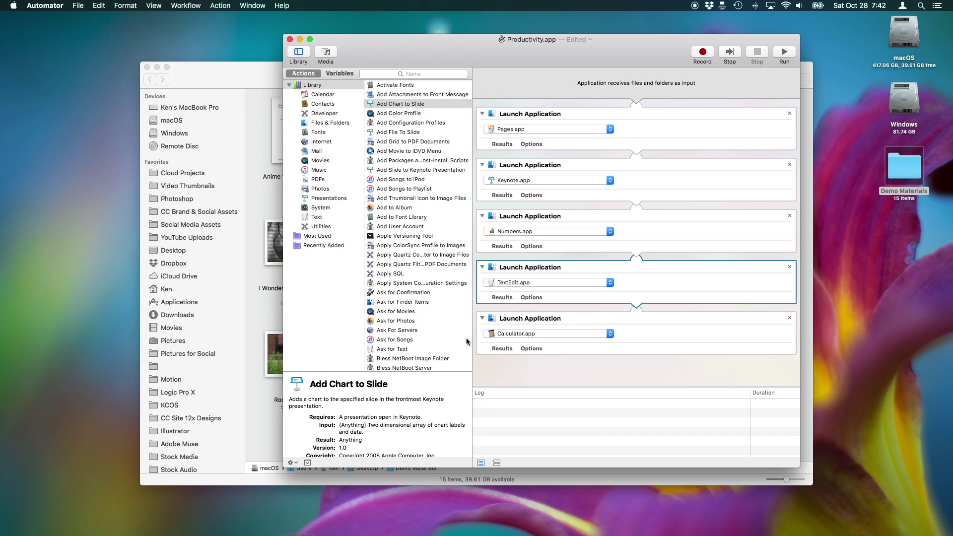
pyautogui.click(535, 230)
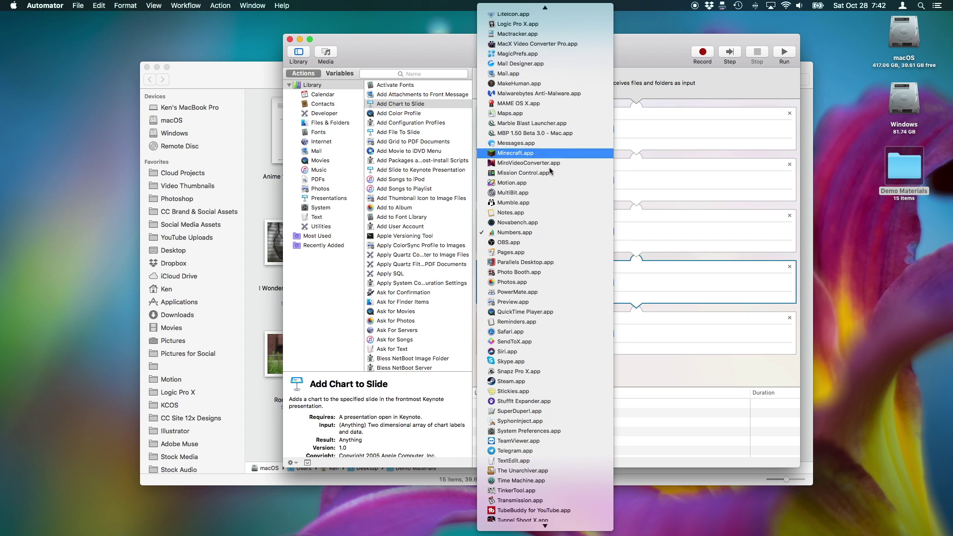
pyautogui.click(697, 377)
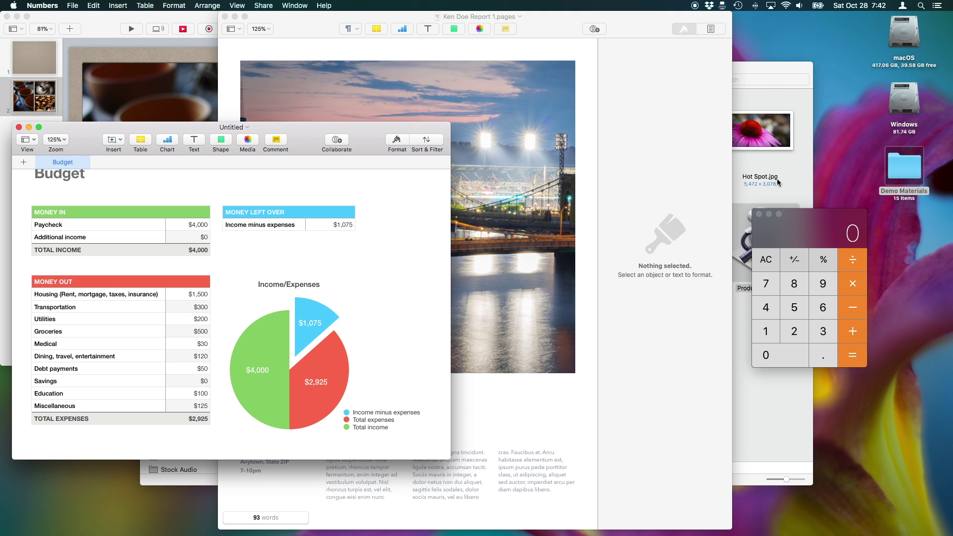
# Quit Calculator, Pages and Keynote from the Command-Tab app switcher, leaving Numbers and TextEdit open.
pyautogui.press('super+Tab')
pyautogui.press('super+q')
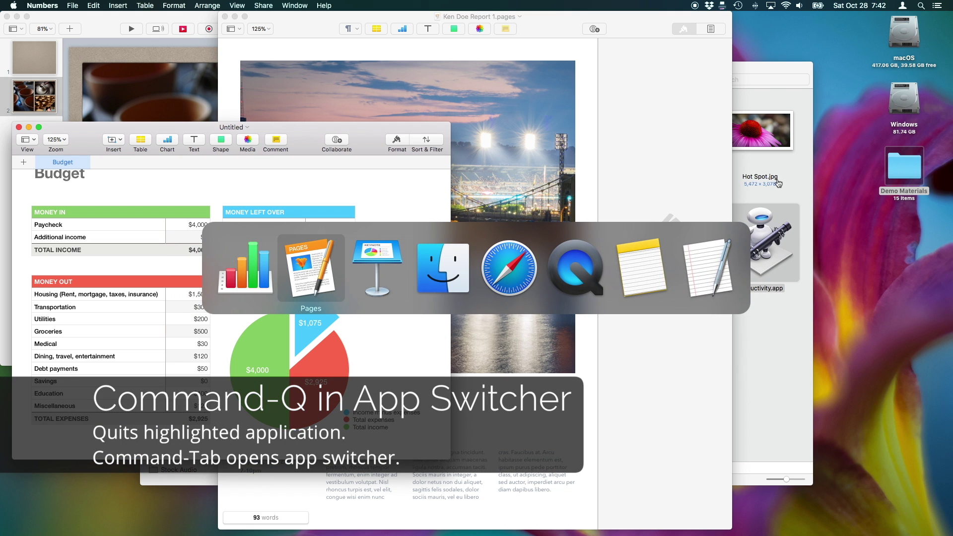
pyautogui.press('super+q')
pyautogui.press('super+q')
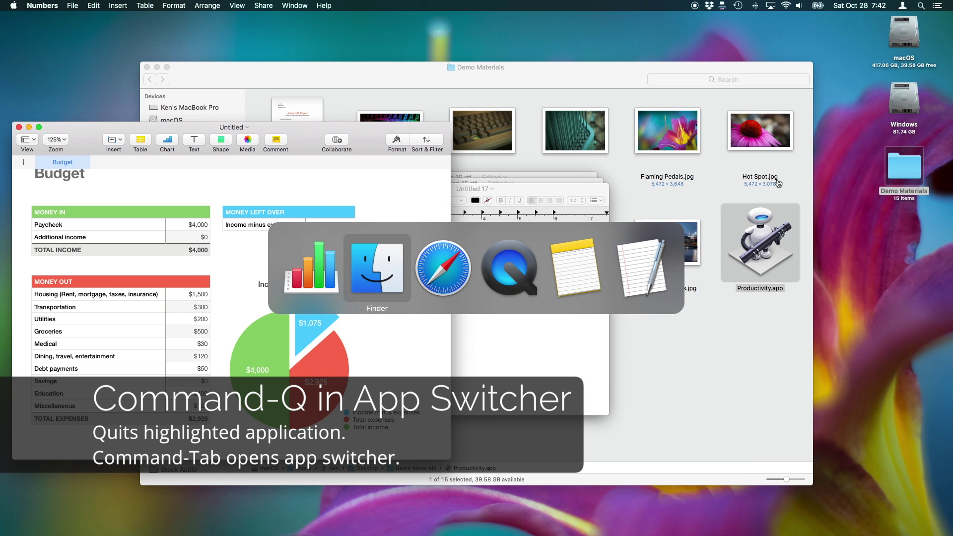
pyautogui.press('super+Tab')
pyautogui.press('super+Tab')
pyautogui.press('super+Tab')
pyautogui.press('super+Tab')
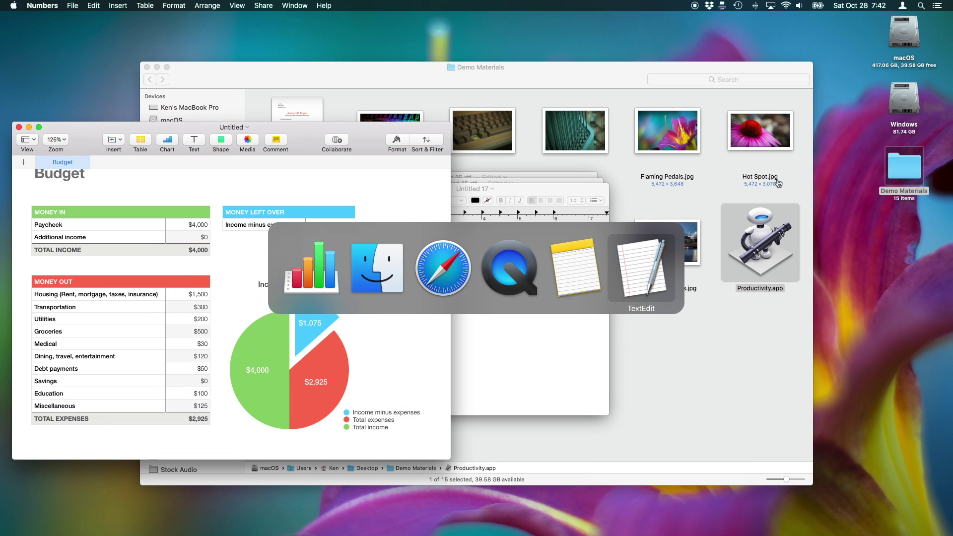